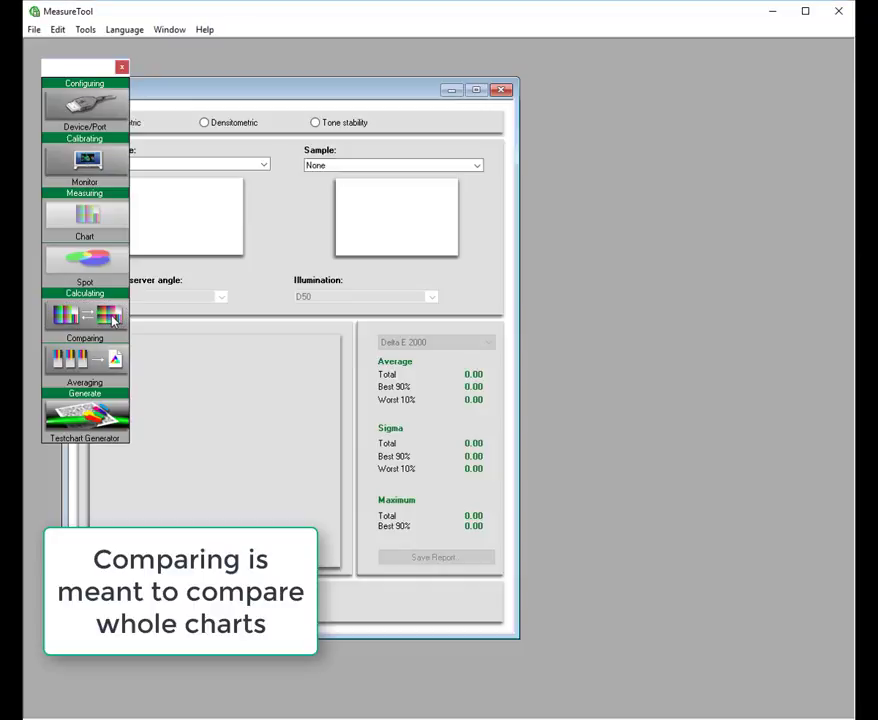
Step: Move the Comparing window into view and look over the reference and sample chart choices
drag(249, 90, 416, 90)
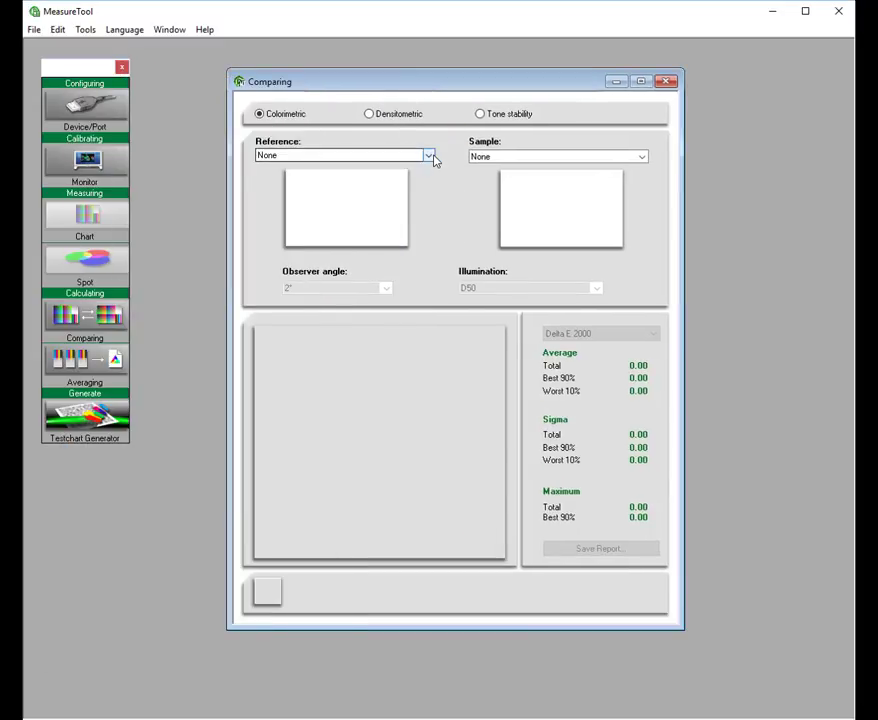
click(429, 157)
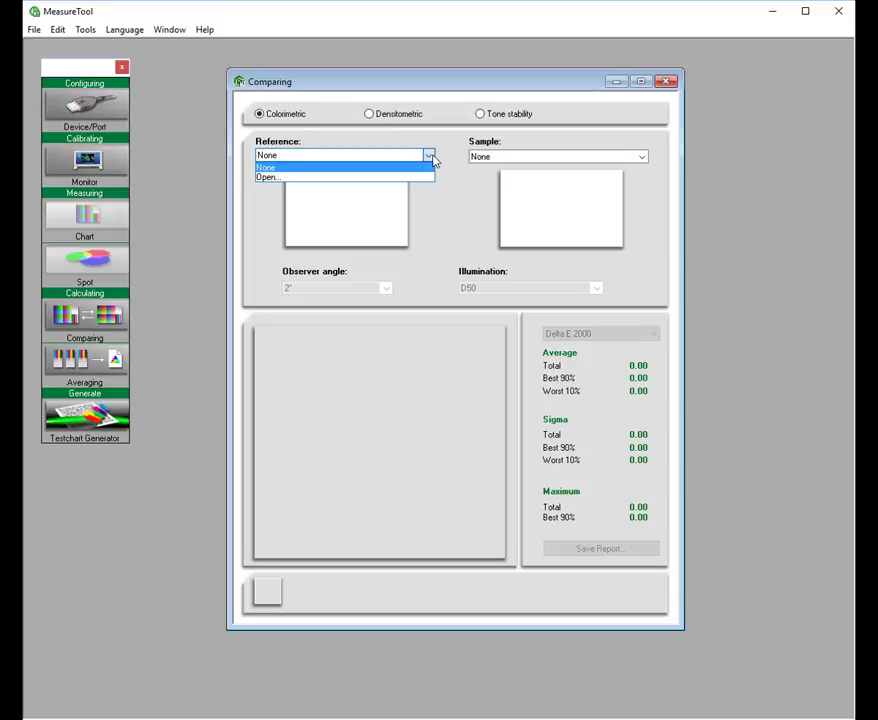
click(452, 158)
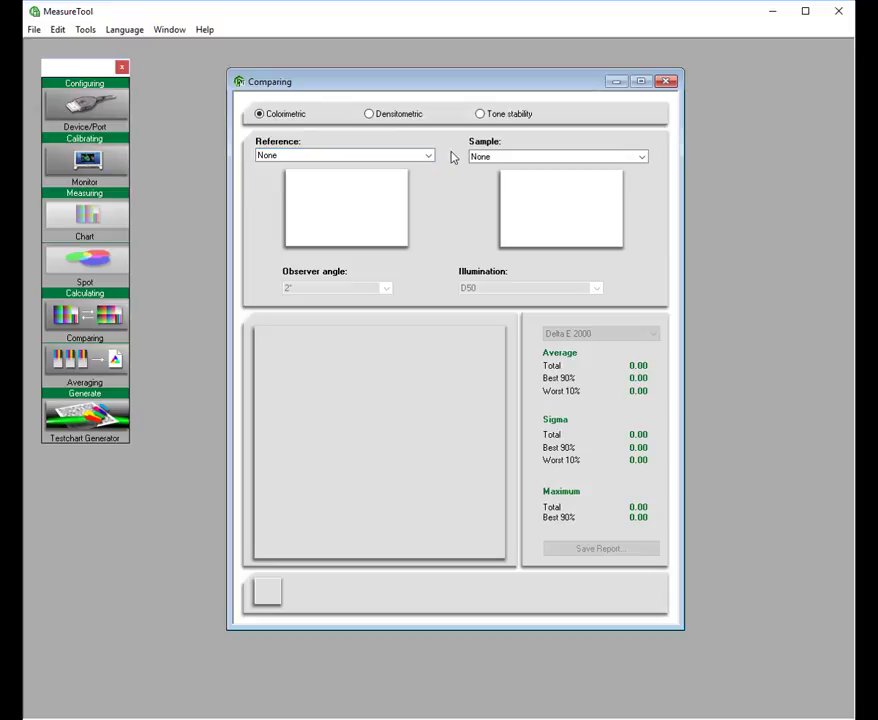
click(643, 157)
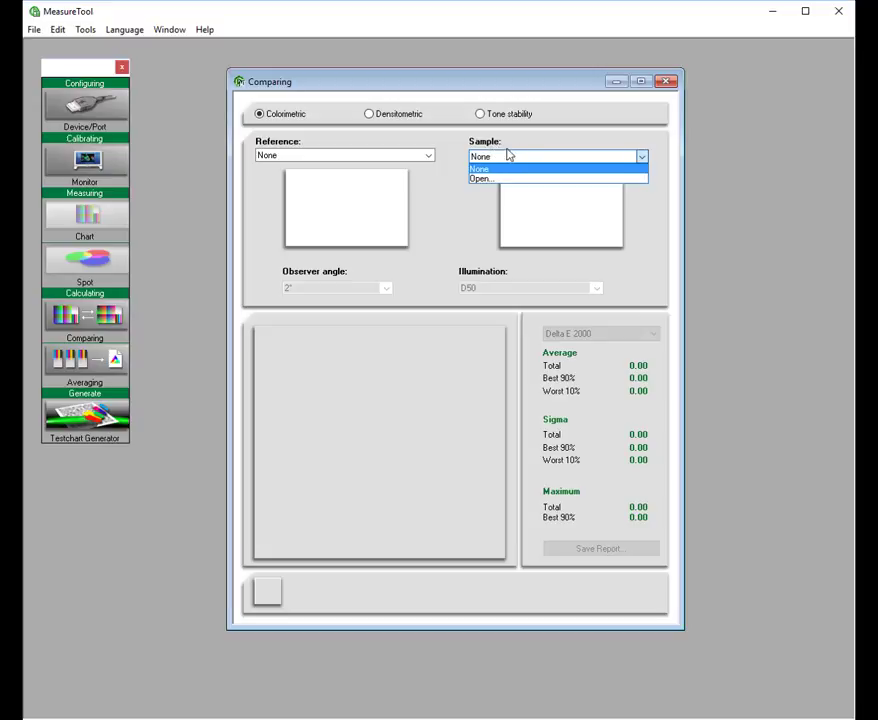
click(461, 158)
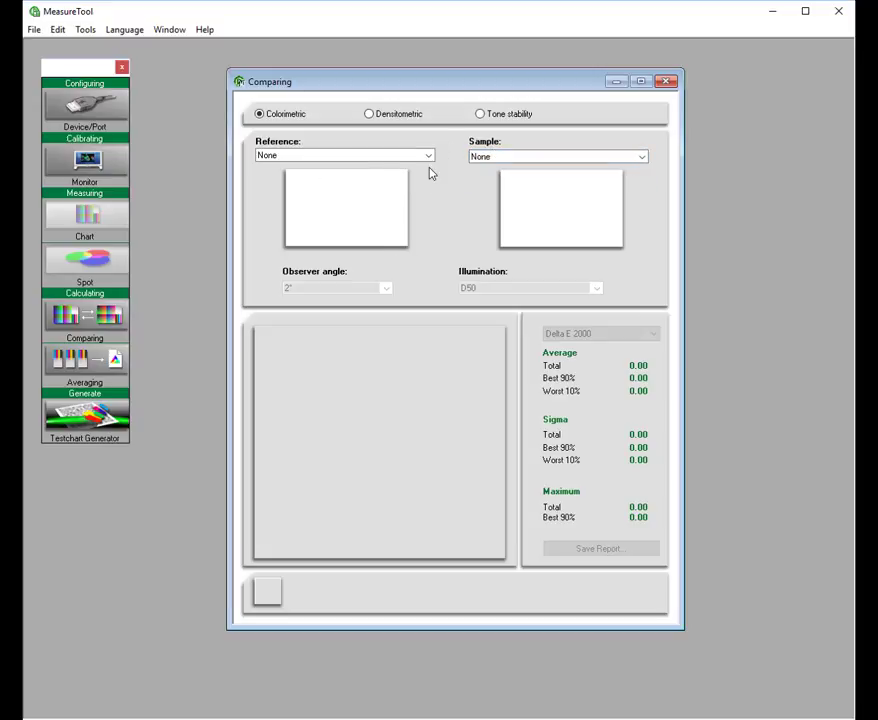
Step: Load Epson 4900 Mesures TC283 - 1e DTP41.txt from the Partage folder as the reference
click(429, 157)
click(412, 182)
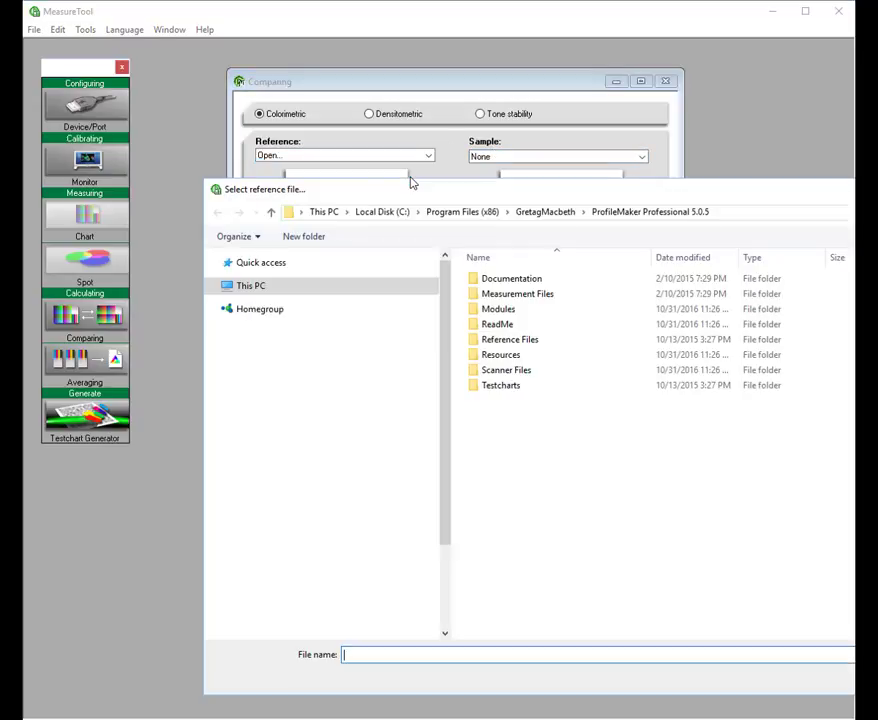
click(447, 272)
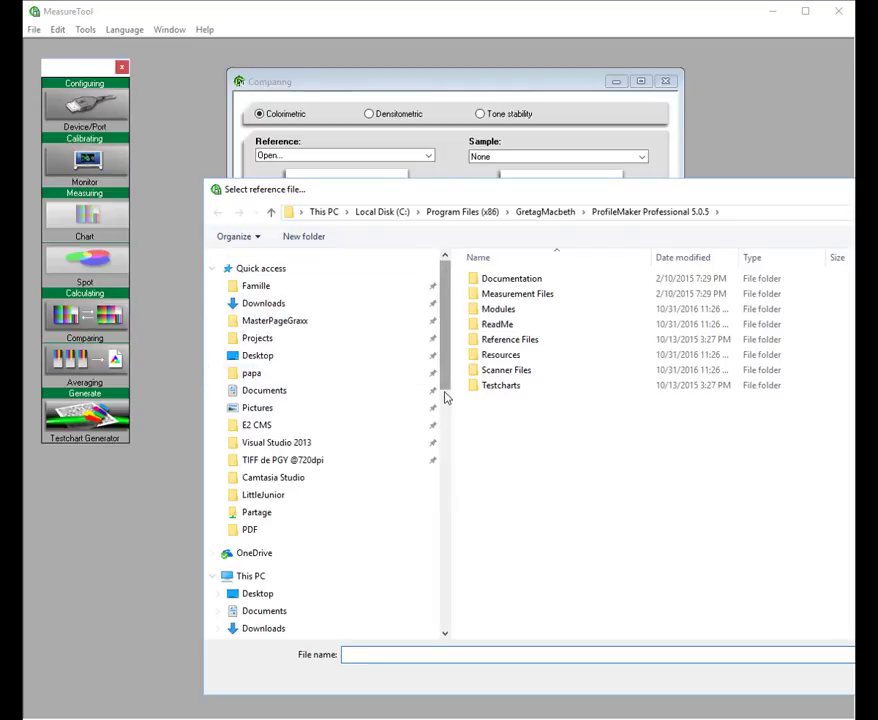
drag(447, 372, 448, 430)
click(241, 344)
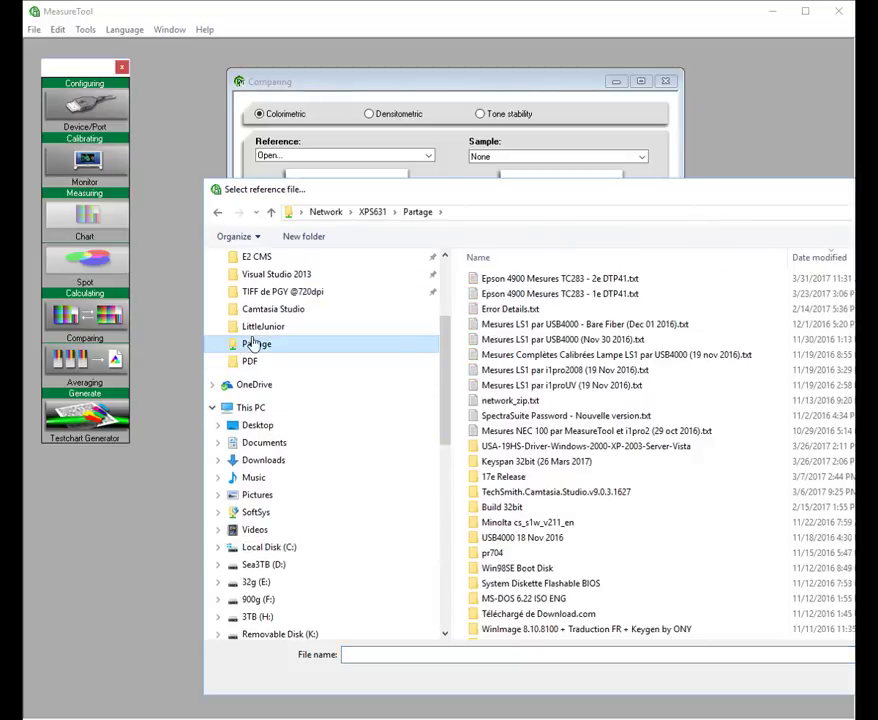
click(596, 294)
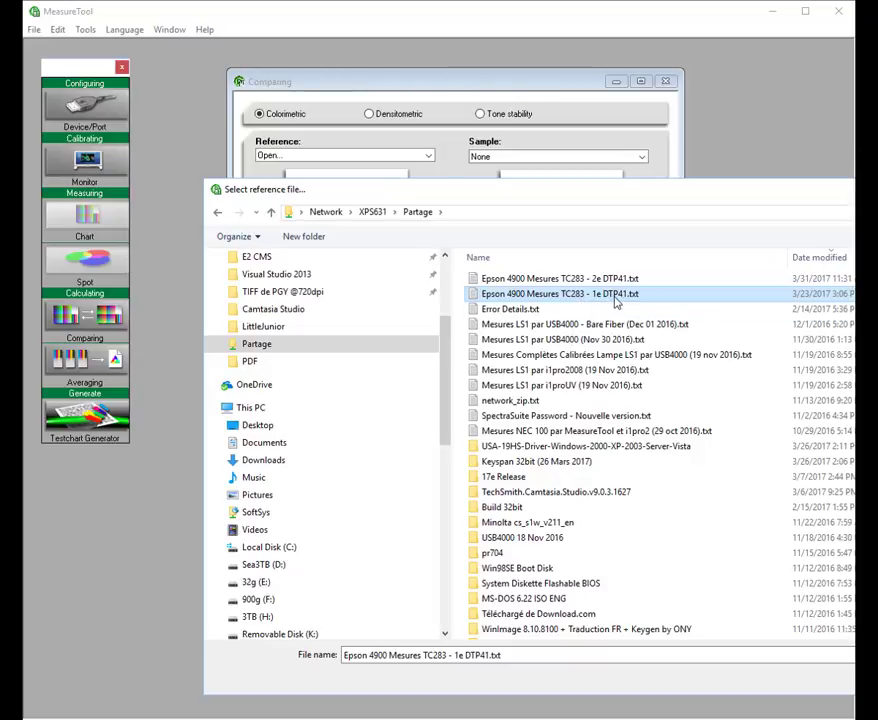
key(Return)
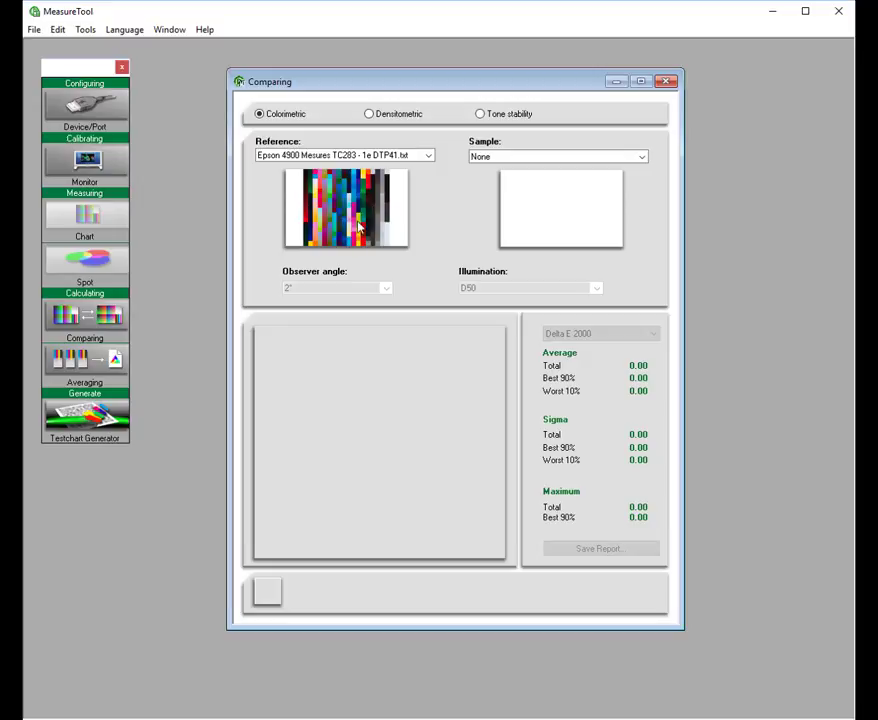
Step: Open Epson 4900 Mesures TC283 - 2e DTP41.txt from Partage as the sample, giving Delta E 2000 average 0.77, maximum 1.93
click(549, 163)
click(505, 180)
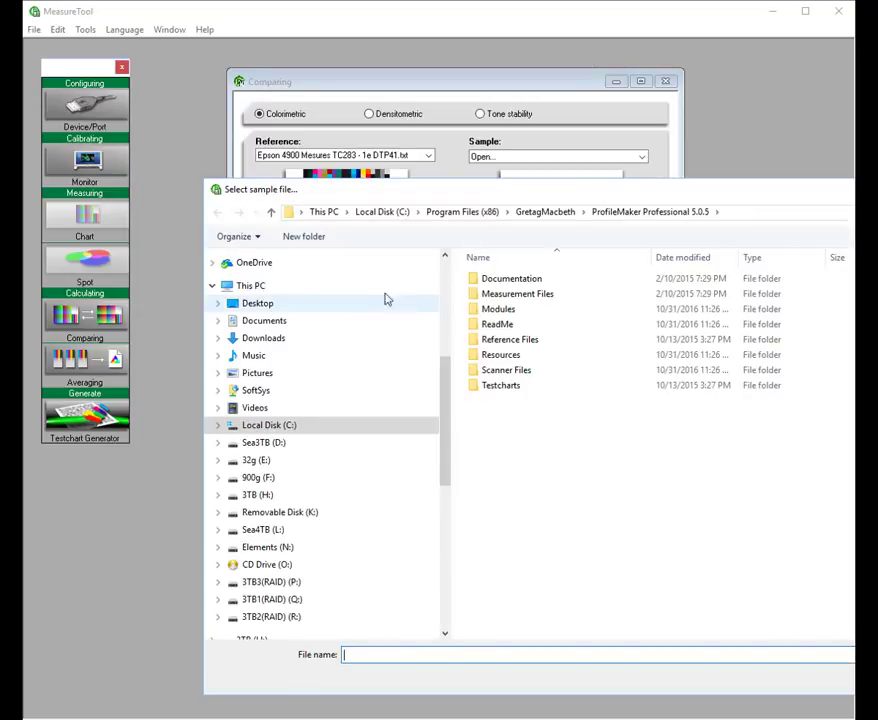
drag(441, 406, 443, 288)
click(265, 515)
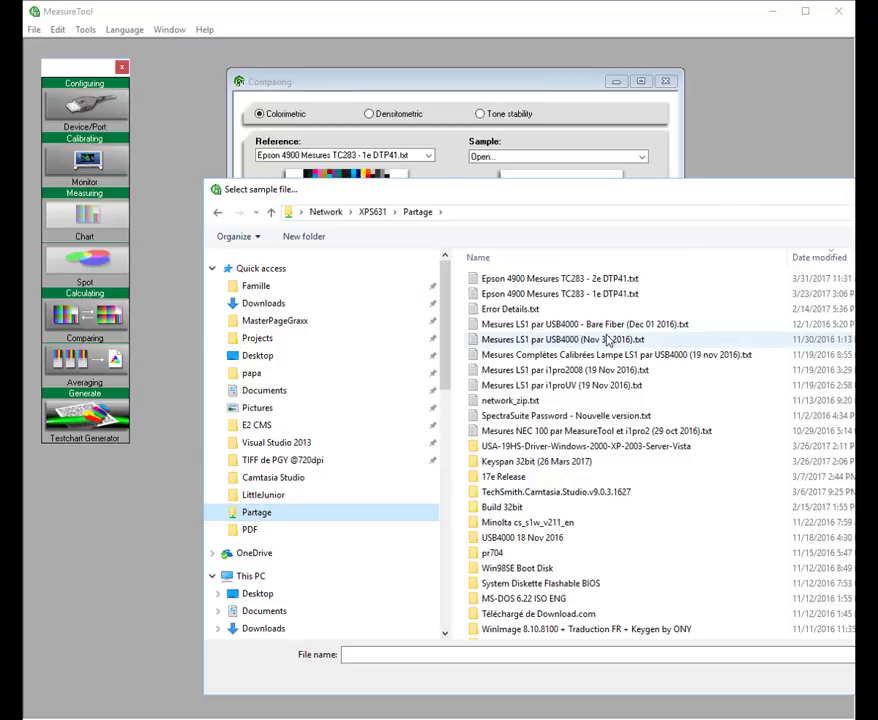
click(609, 280)
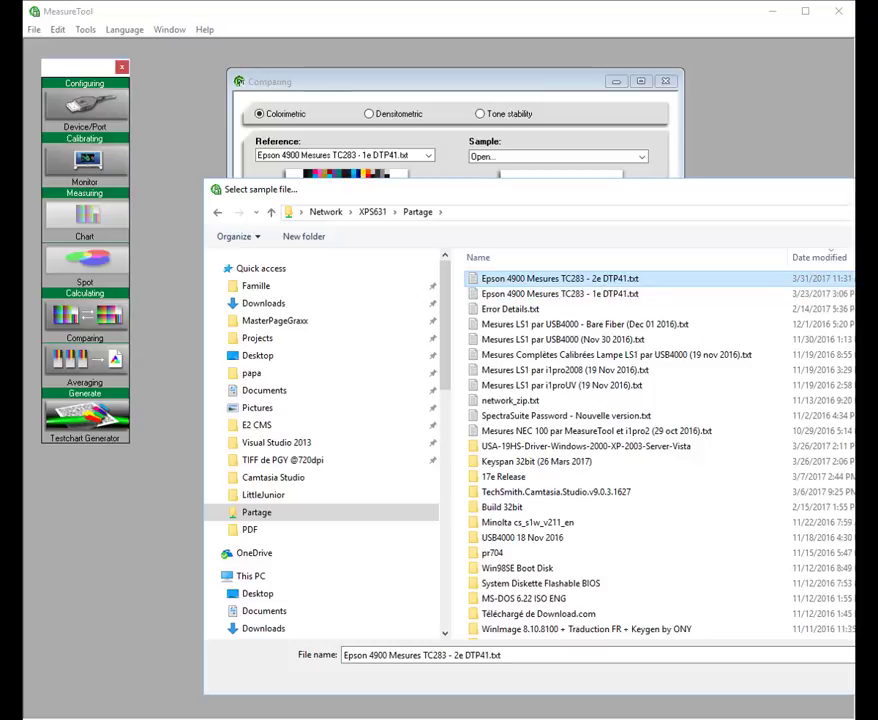
key(Return)
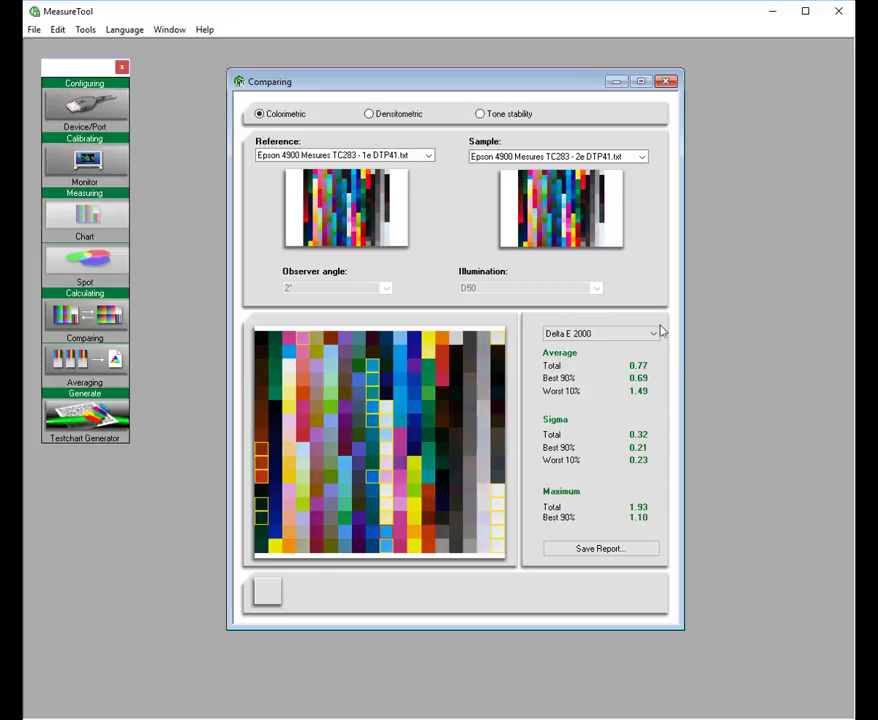
Step: Switch the comparison formula from Delta E 2000 to plain Delta E, giving average 1.20, worst 10% 2.42, maximum 3.06
click(561, 335)
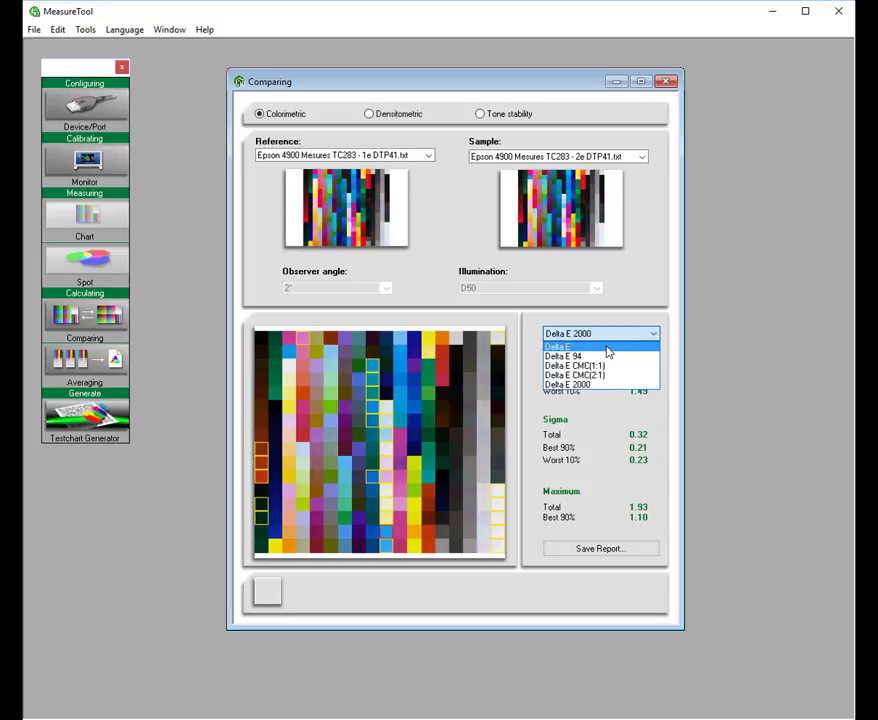
click(608, 347)
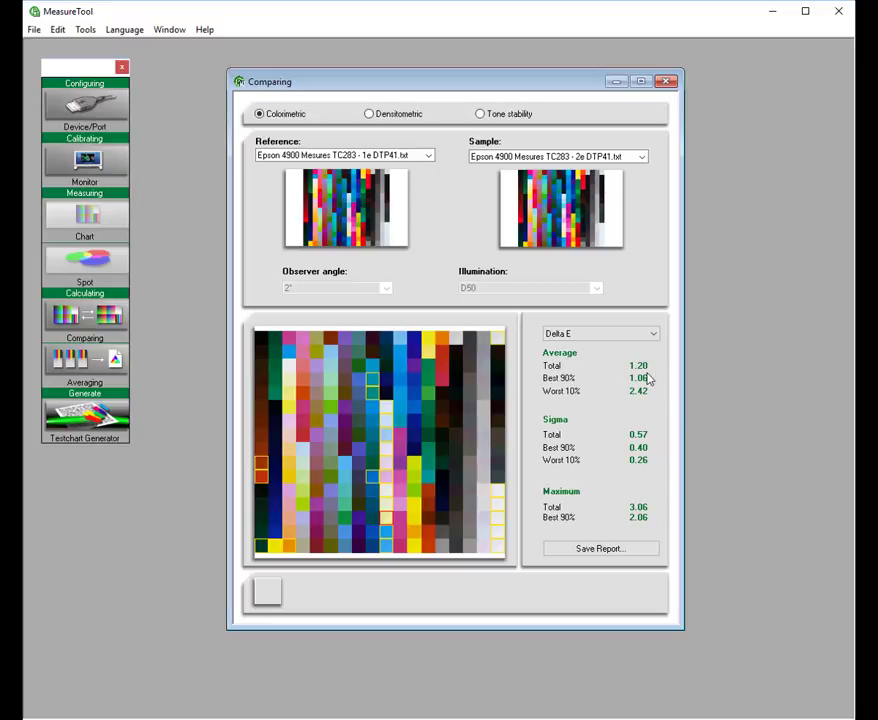
click(648, 335)
click(640, 385)
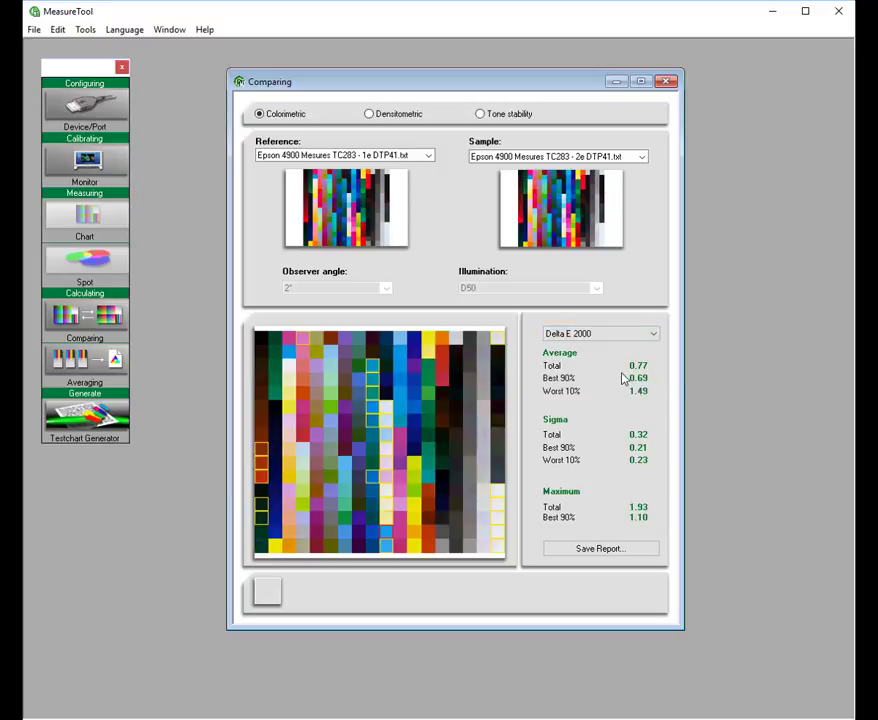
click(632, 337)
click(633, 347)
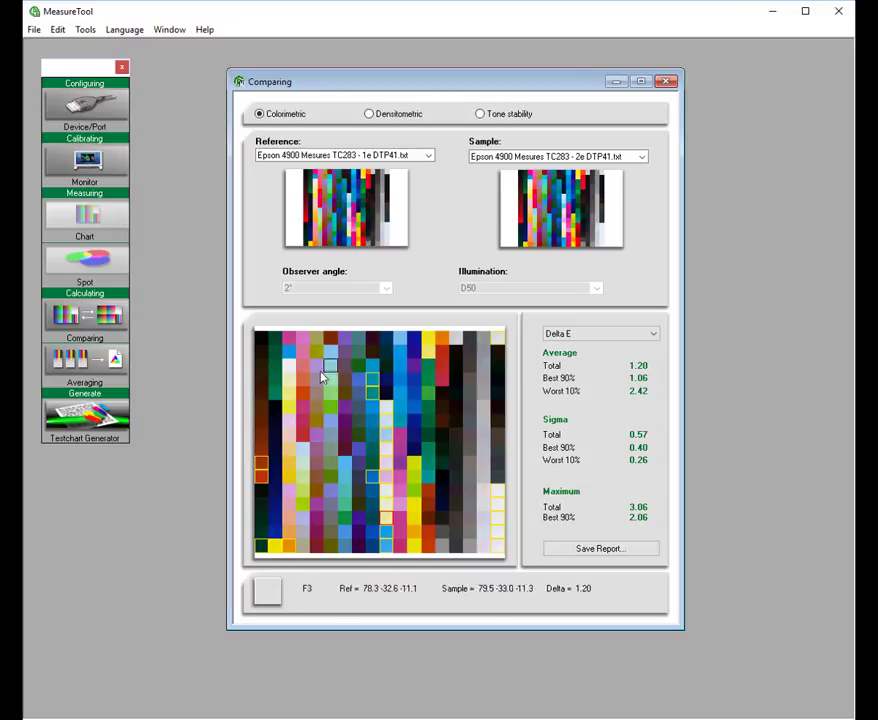
mouse_move(330, 387)
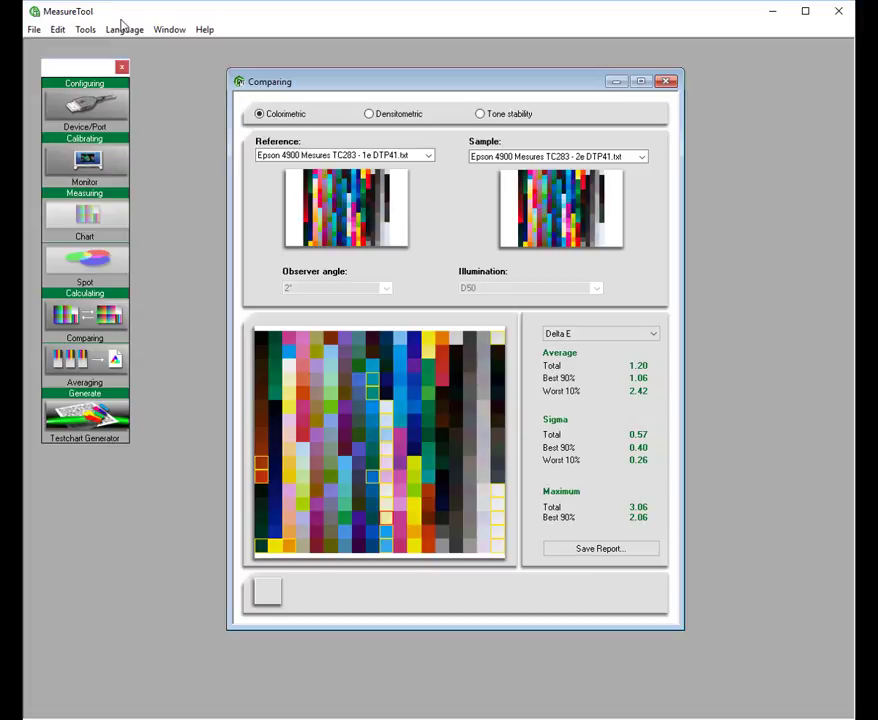
click(204, 29)
click(228, 84)
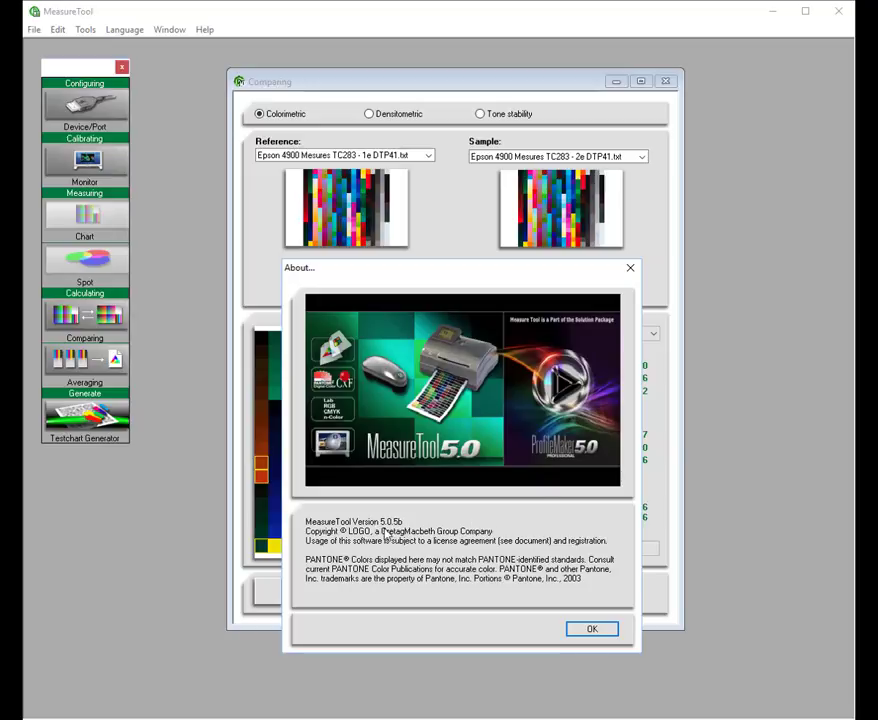
click(606, 632)
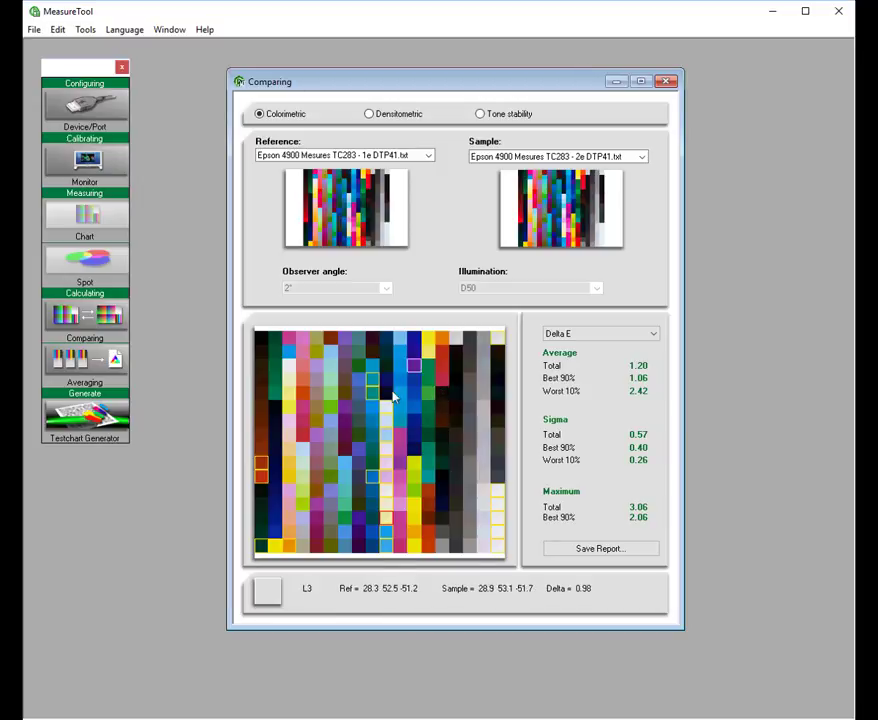
Step: Pin patch A1 (reference 2.5 0.0 0.8, sample 3.1 0.5 0.8, Delta 0.73), checking A11 and A4 too
click(263, 481)
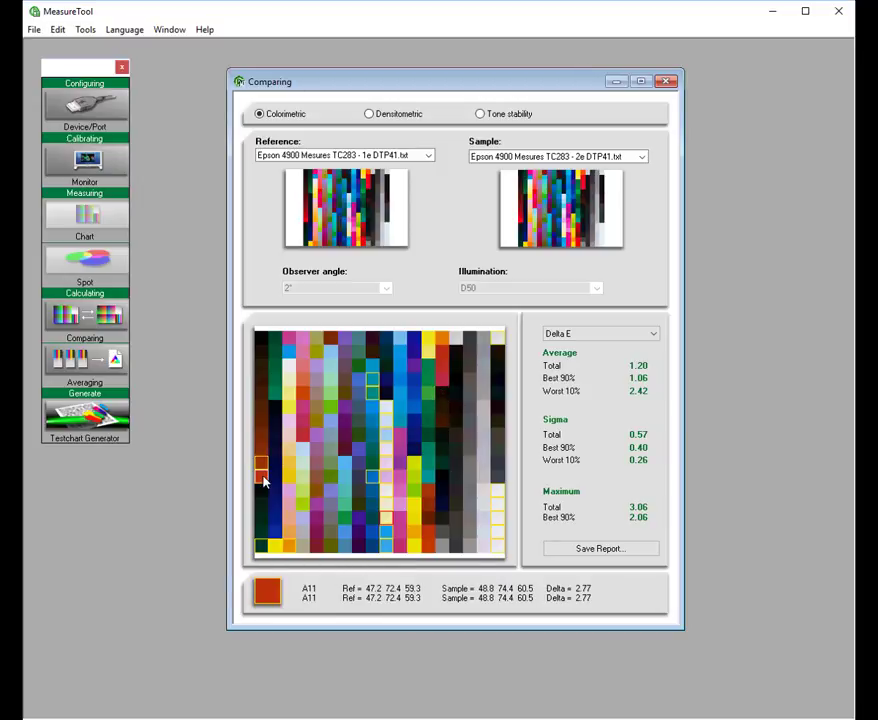
click(258, 340)
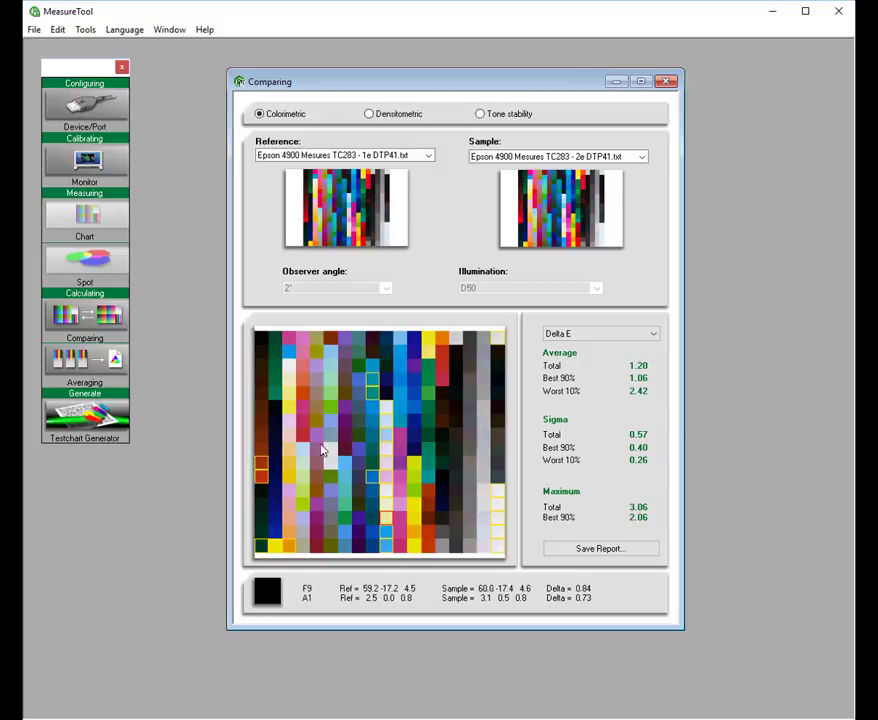
click(261, 379)
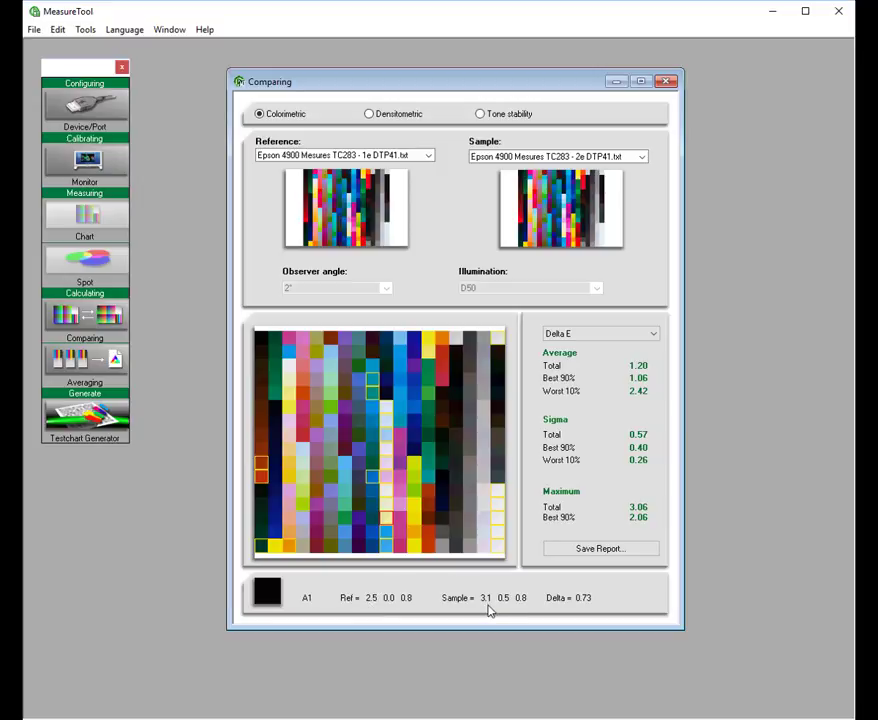
Step: Check patch A10, then pin patch A11: reference 47.2 72.4 59.3, sample 48.8 74.4 60.5, Delta 2.77
click(261, 467)
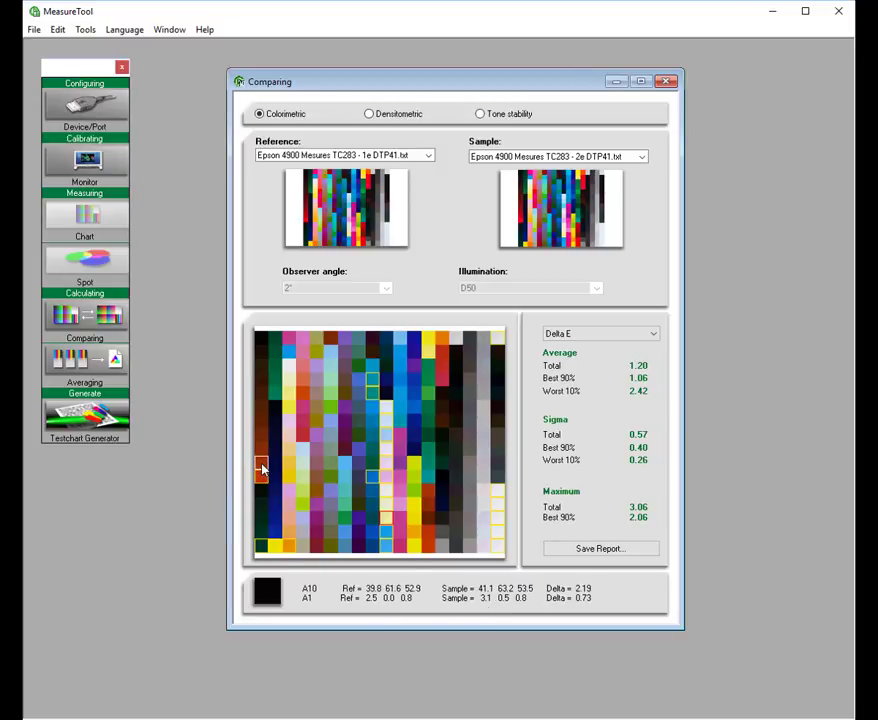
click(260, 468)
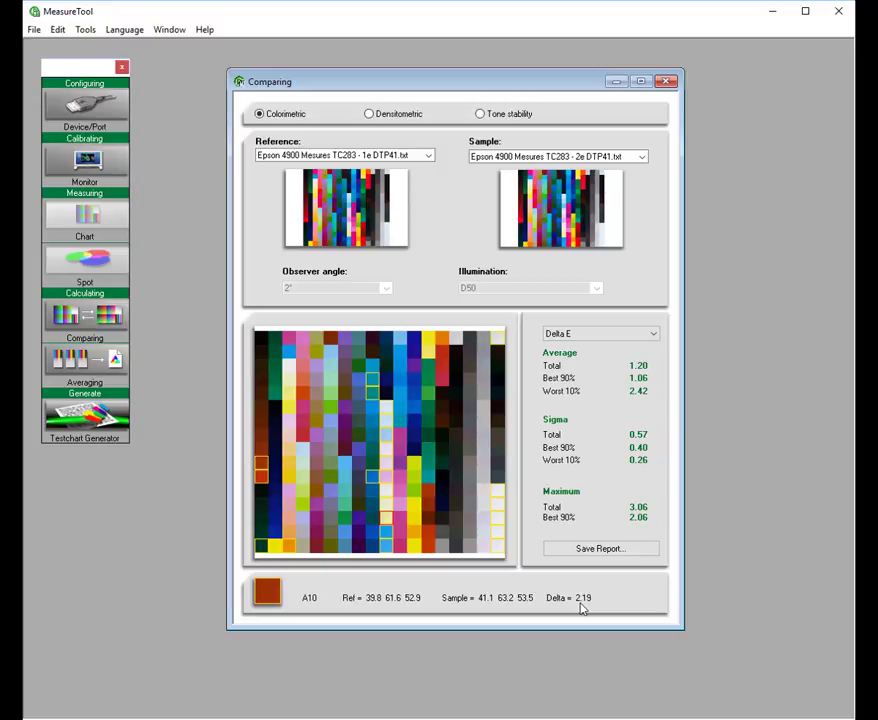
click(262, 481)
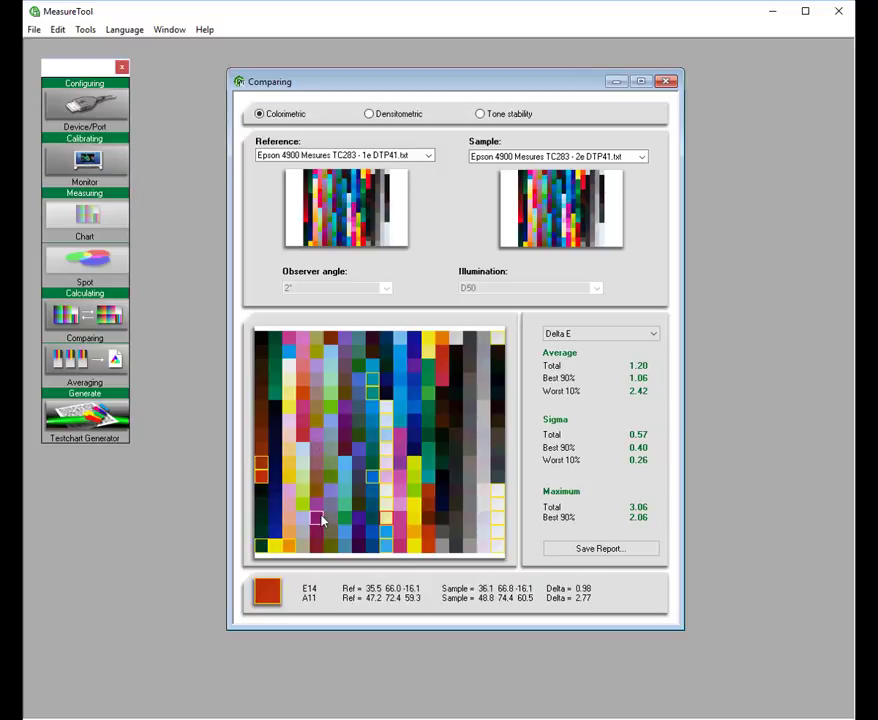
Step: Pin and mark patch J14: reference 90.5 -7.8 36.0, sample 93.3 -8.0 37.3, Delta 3.06
click(385, 519)
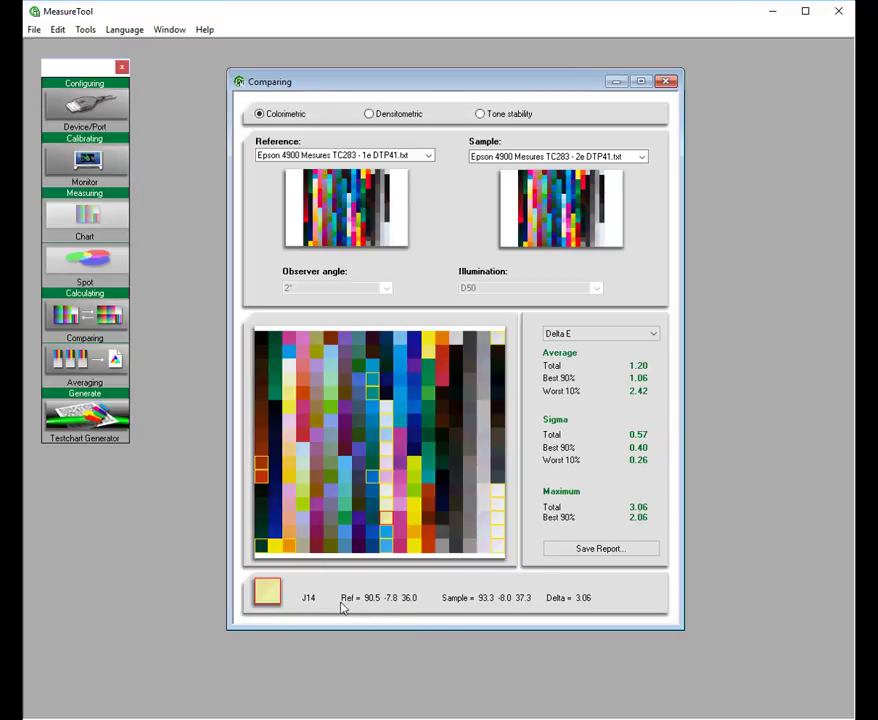
mouse_move(386, 519)
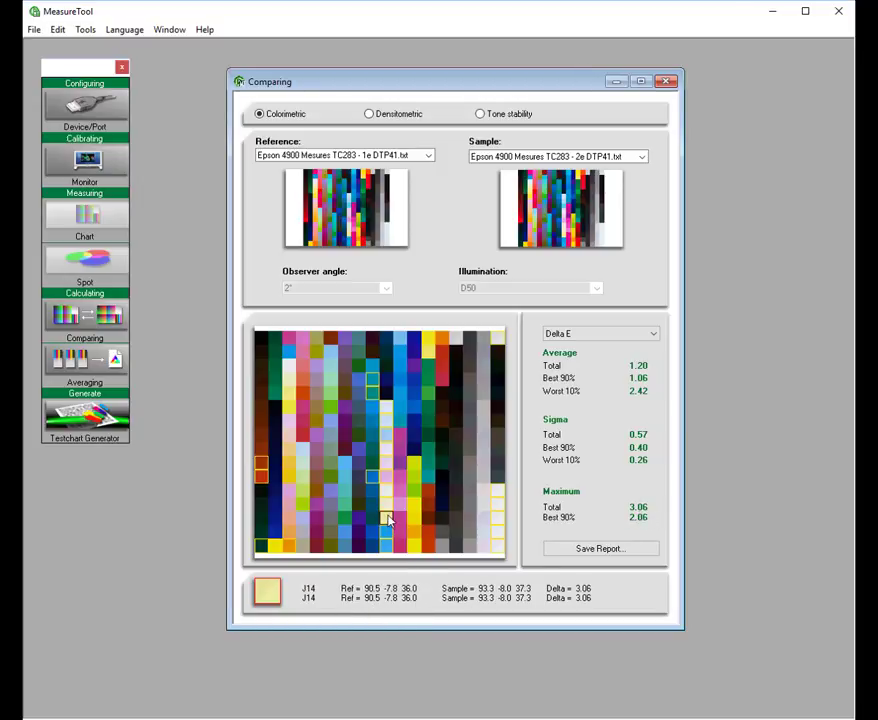
click(388, 520)
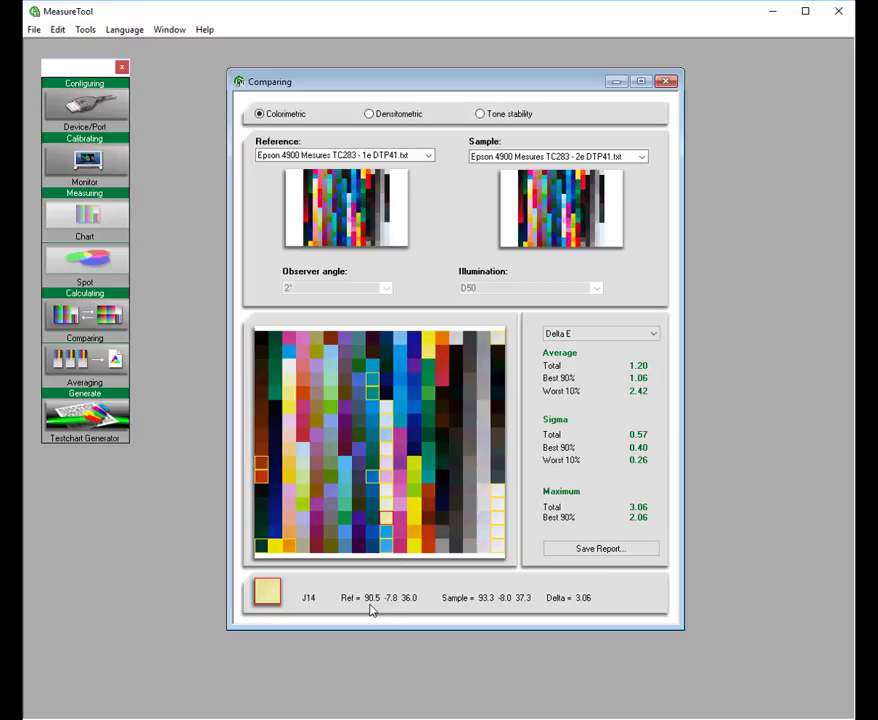
mouse_move(386, 518)
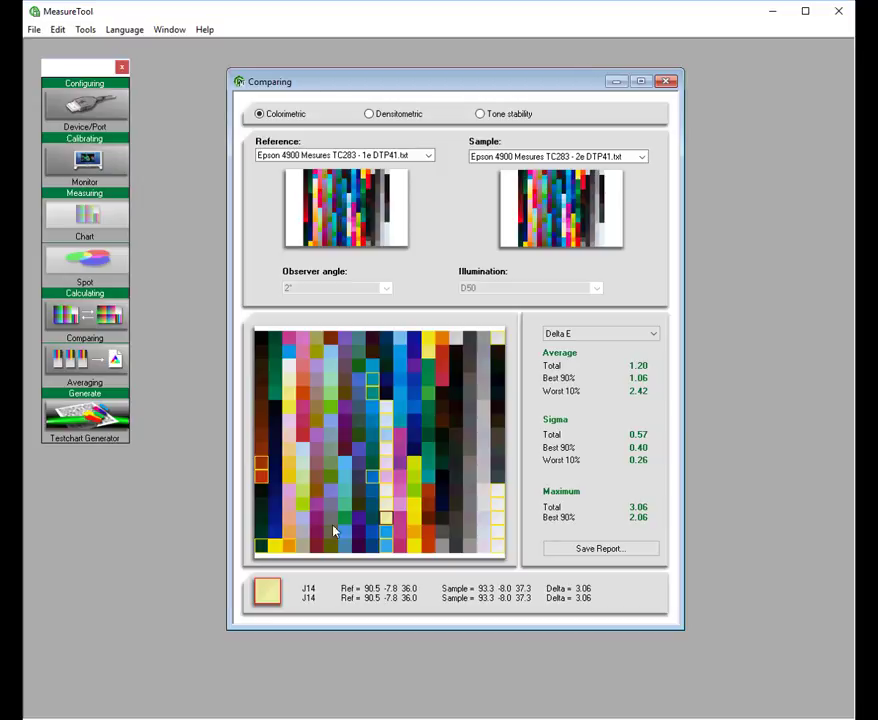
click(432, 158)
click(432, 160)
click(642, 158)
click(642, 158)
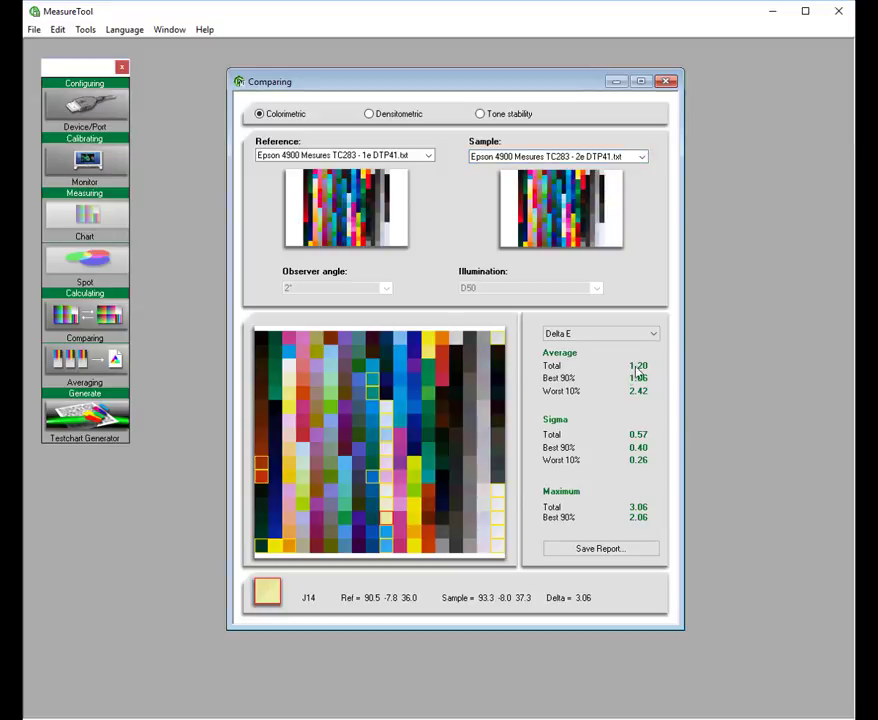